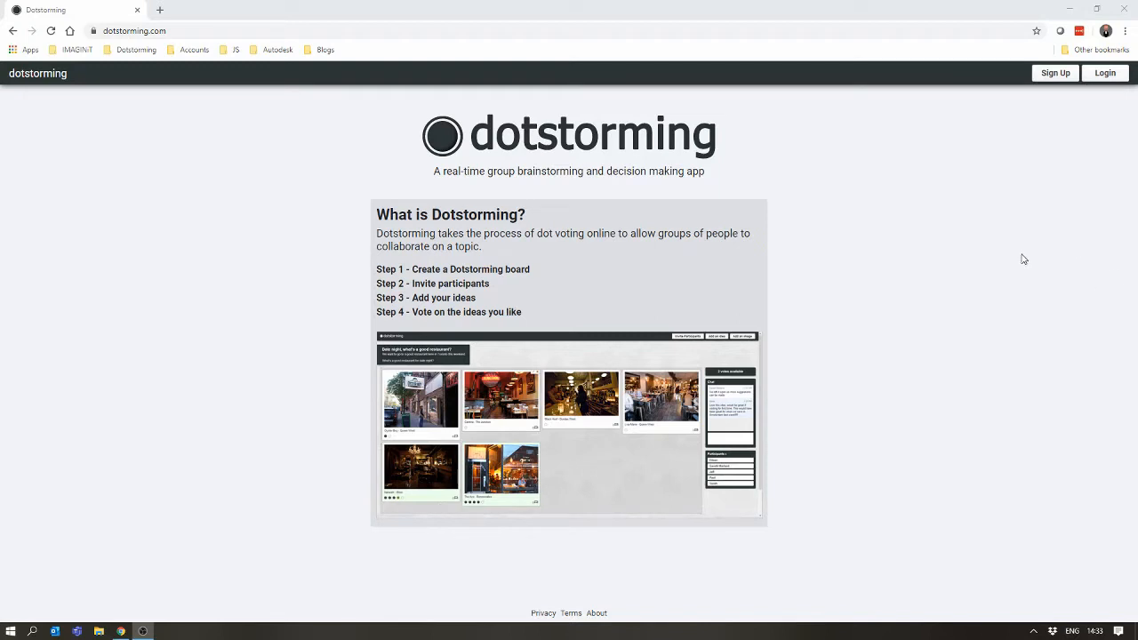
- Start signing up for a new Dotstorming account from the homepage
click(1055, 75)
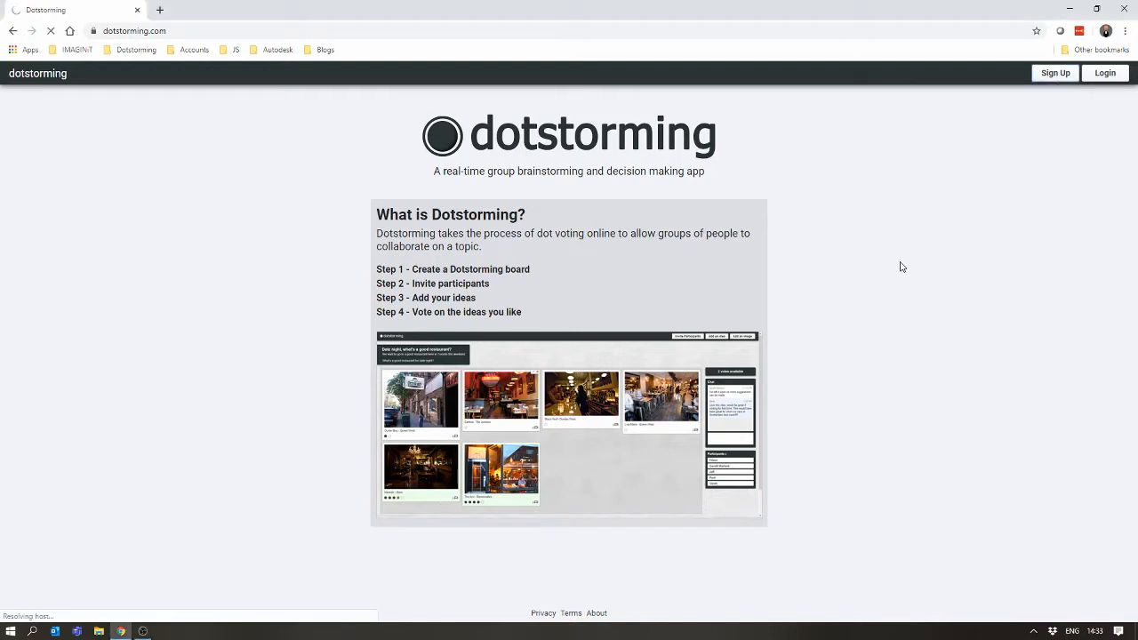
- Enter a name, email and password and create the account, landing on the boards list
click(576, 177)
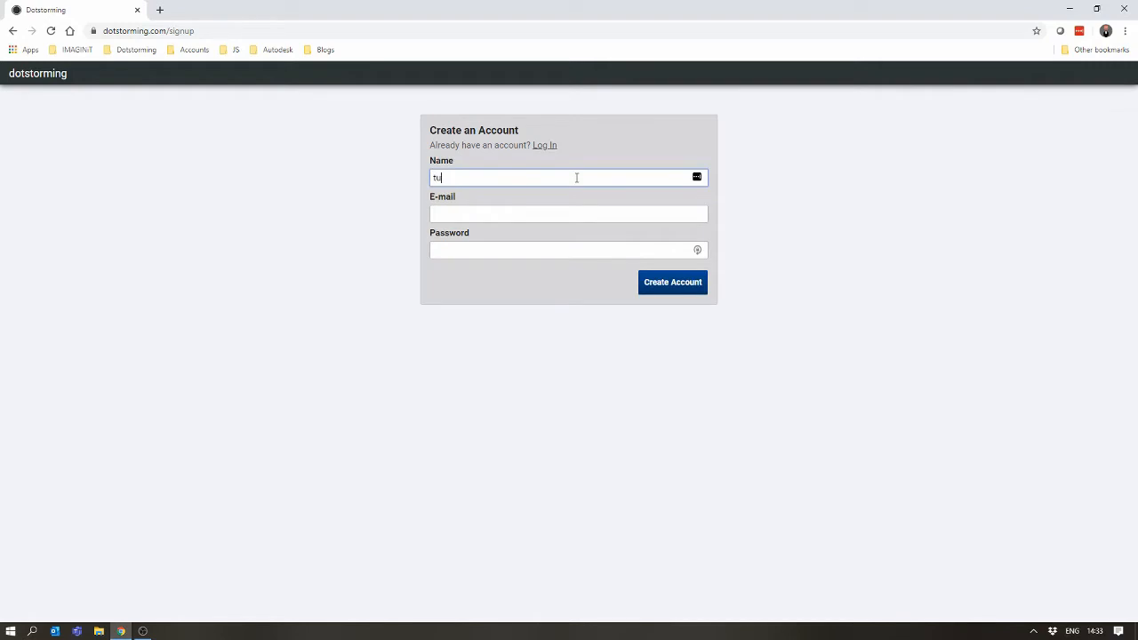
key(Tab)
key(Tab)
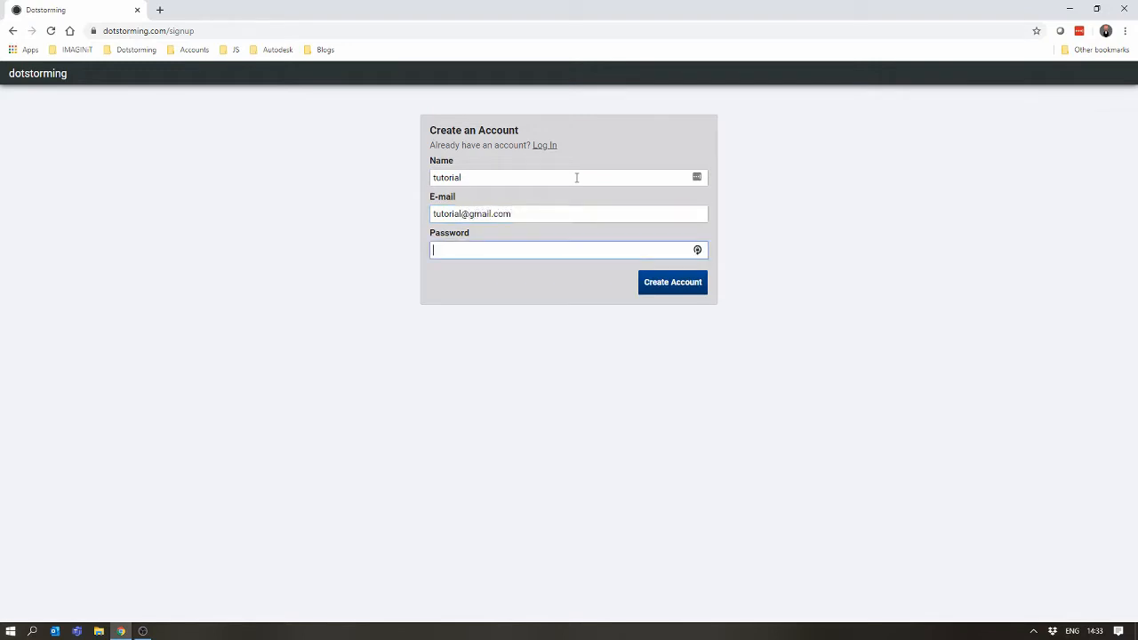
click(692, 287)
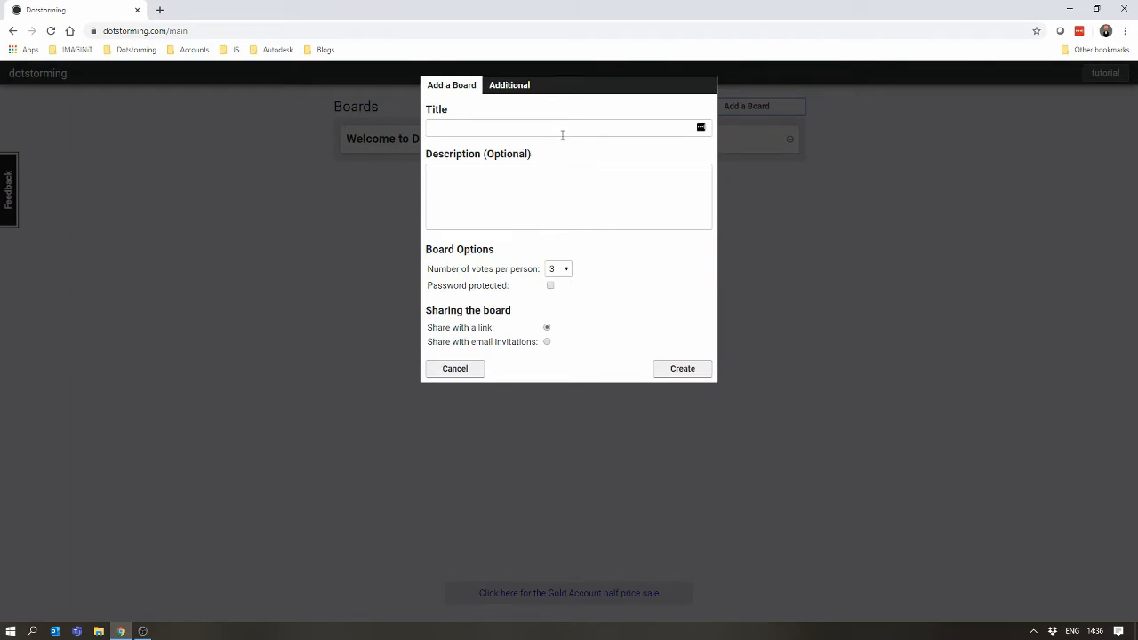
- Fill in board title 'Tester', description 'testing. here we go' and allow 2 votes per person
click(561, 134)
text(Tester)
key(Tab)
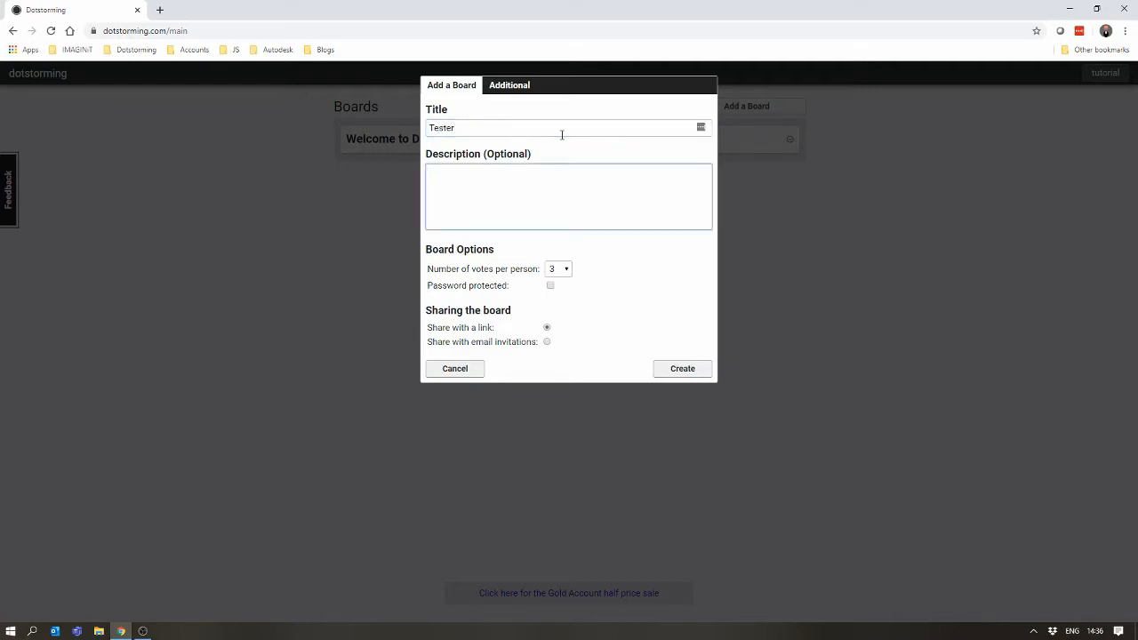
text(sting. h)
text(ere we )
text(go)
click(569, 270)
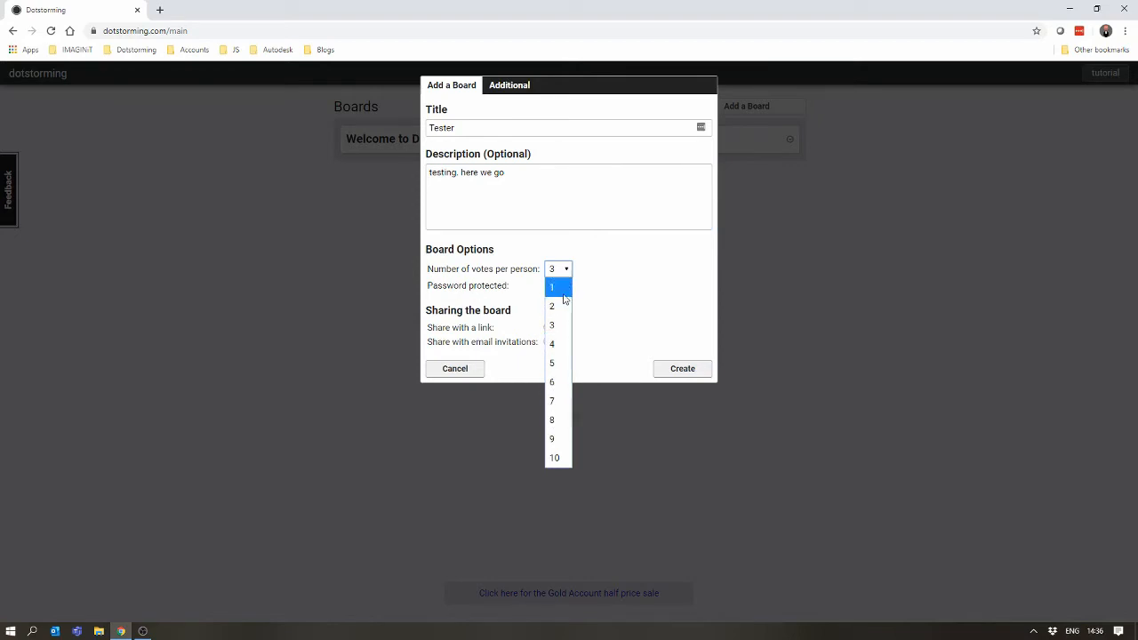
click(564, 306)
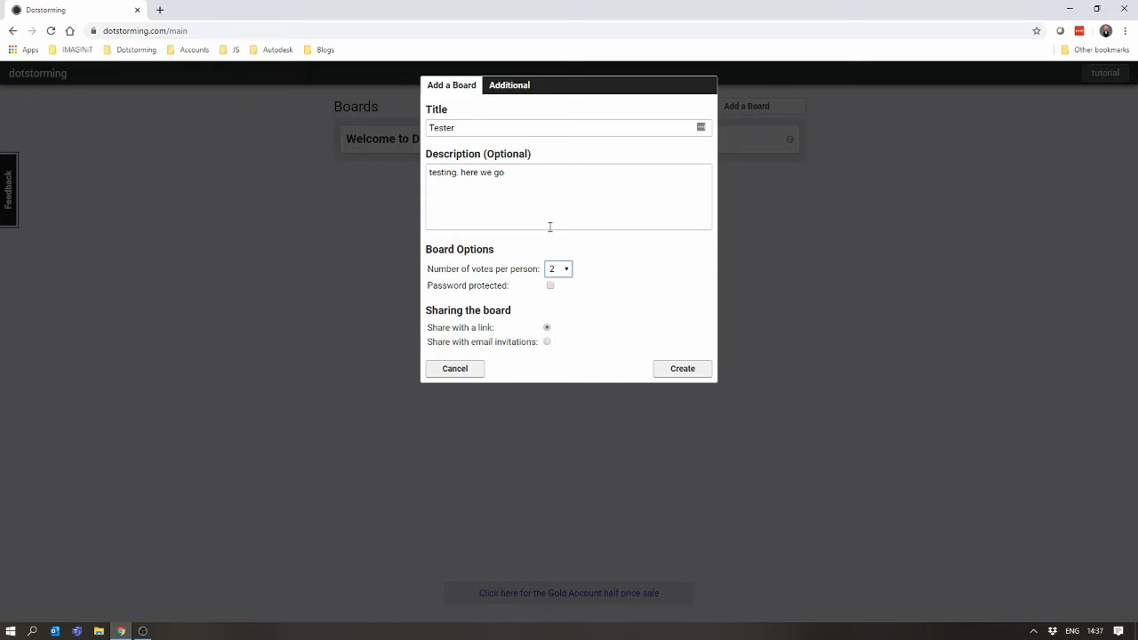
- Review the additional board options and create the Tester board
click(510, 88)
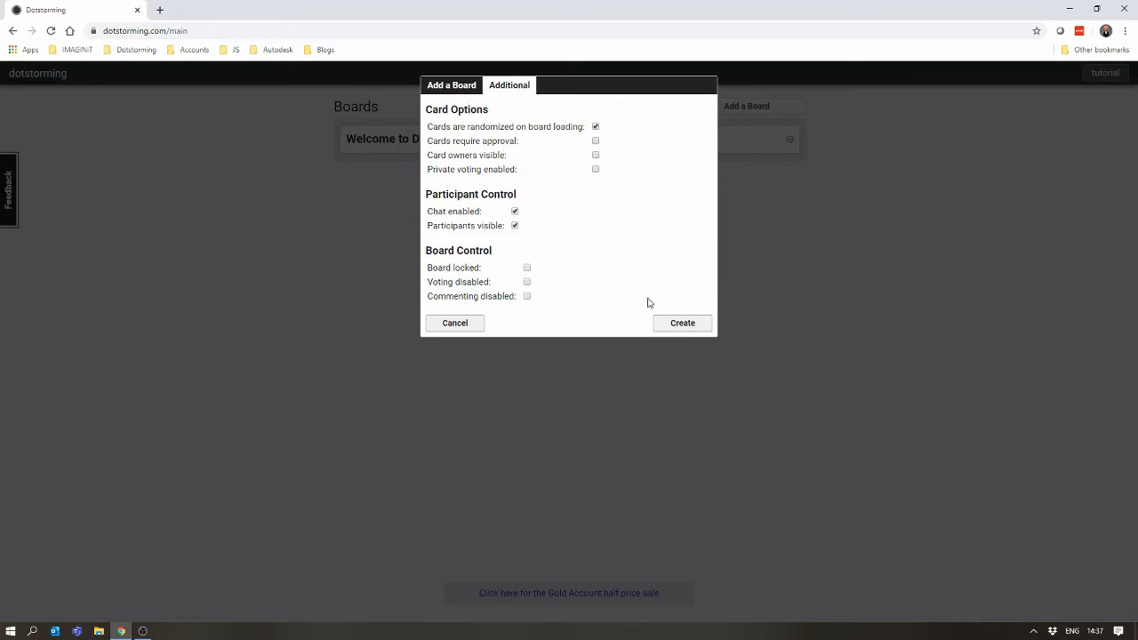
click(669, 324)
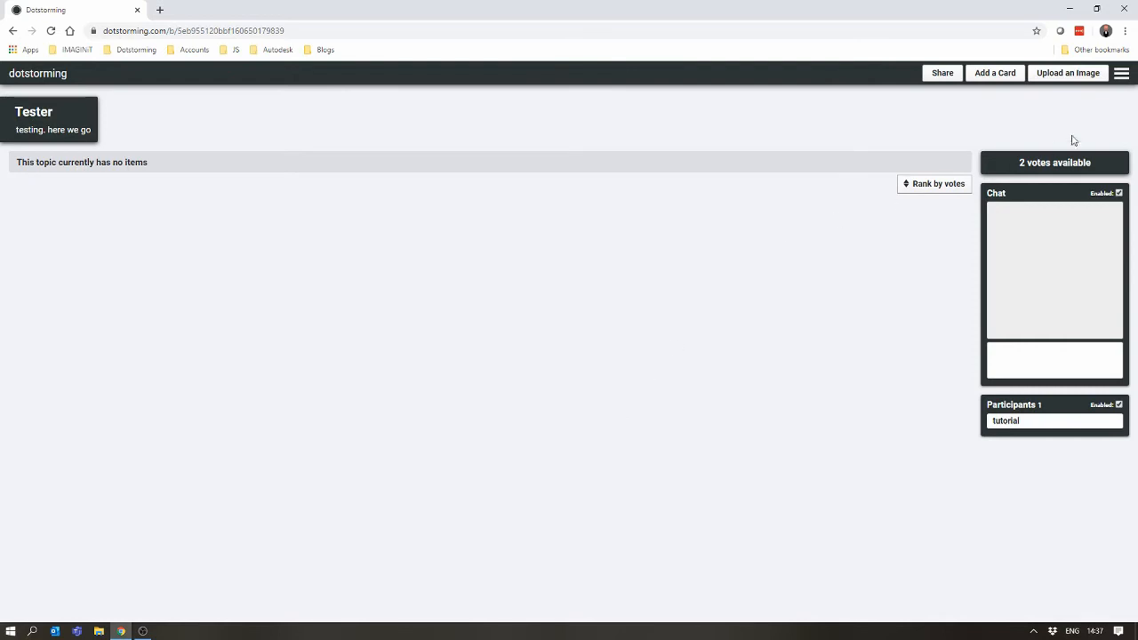
- Copy the Tester board's URL and load it in a new incognito window
click(1124, 30)
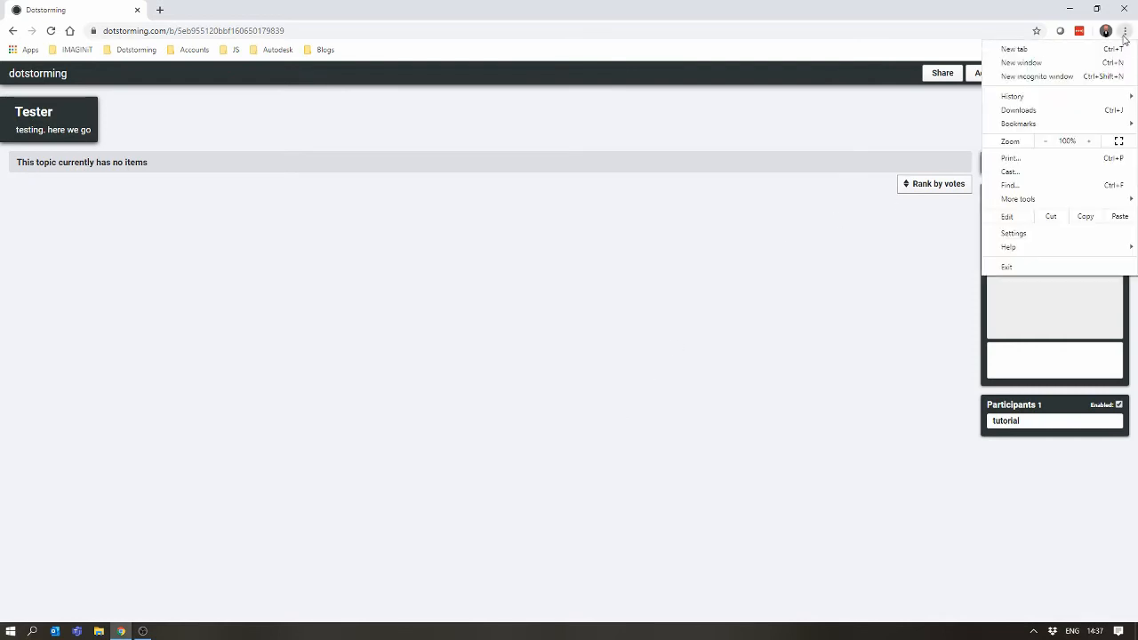
click(1093, 75)
key(alt+F4)
click(356, 31)
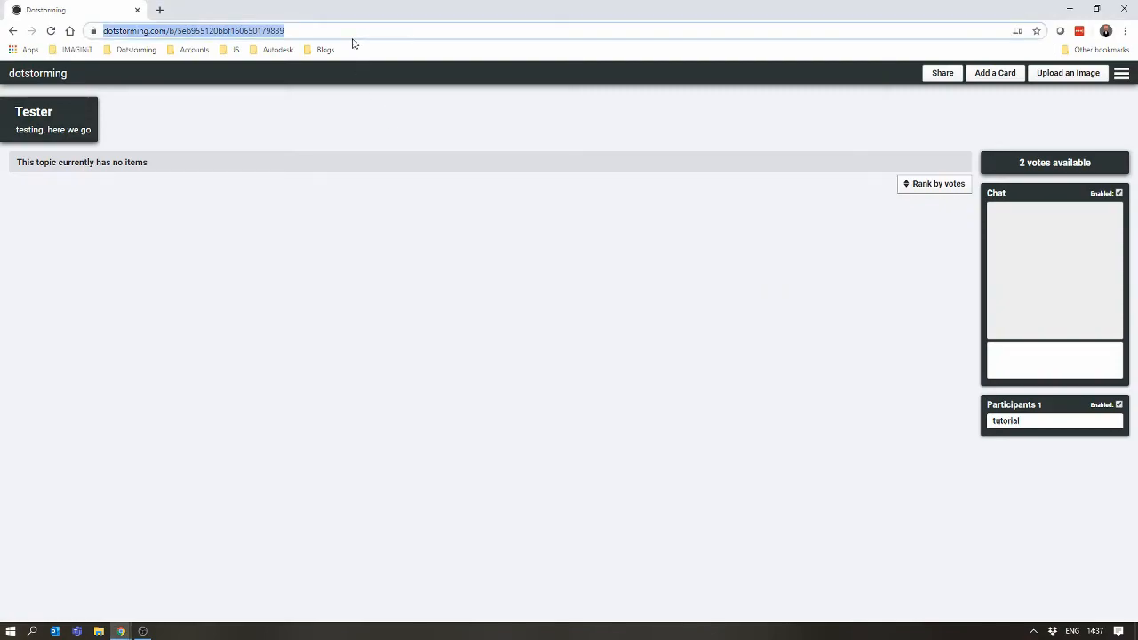
key(ctrl+c)
key(alt+Tab)
key(ctrl+v)
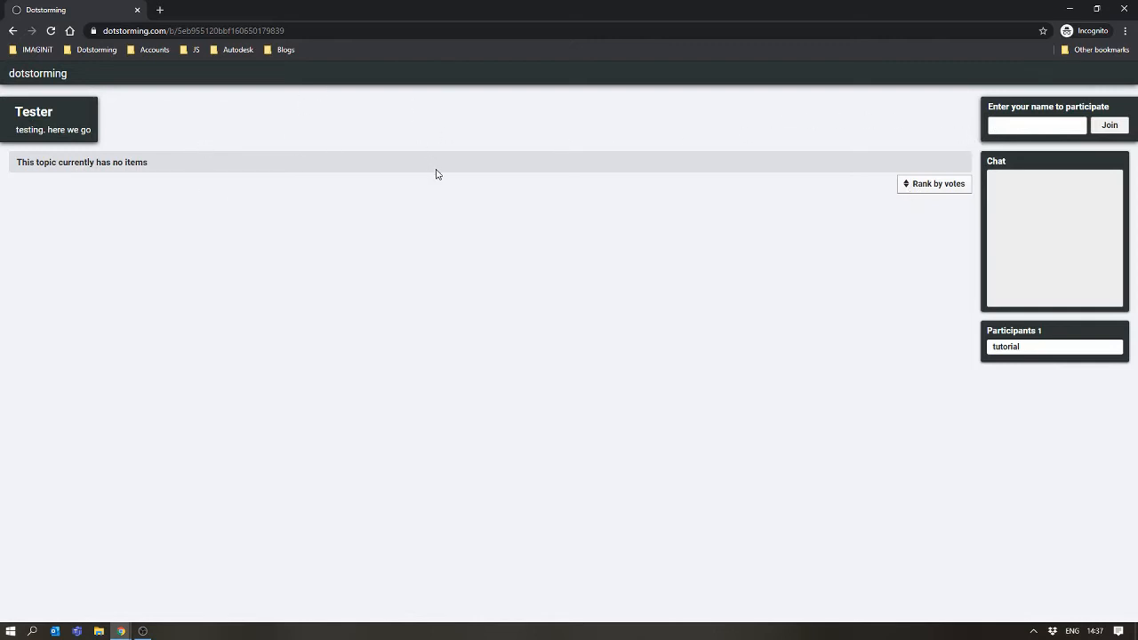
- Join the board as guest 'tester' and post 'hello there' in the chat
click(1036, 129)
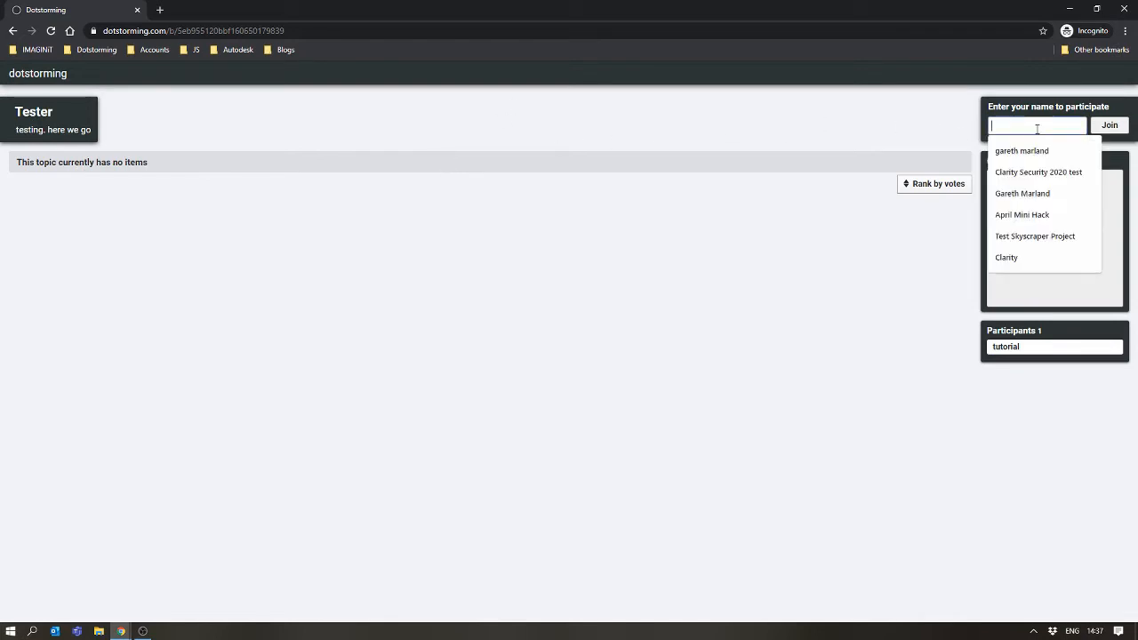
text(testet)
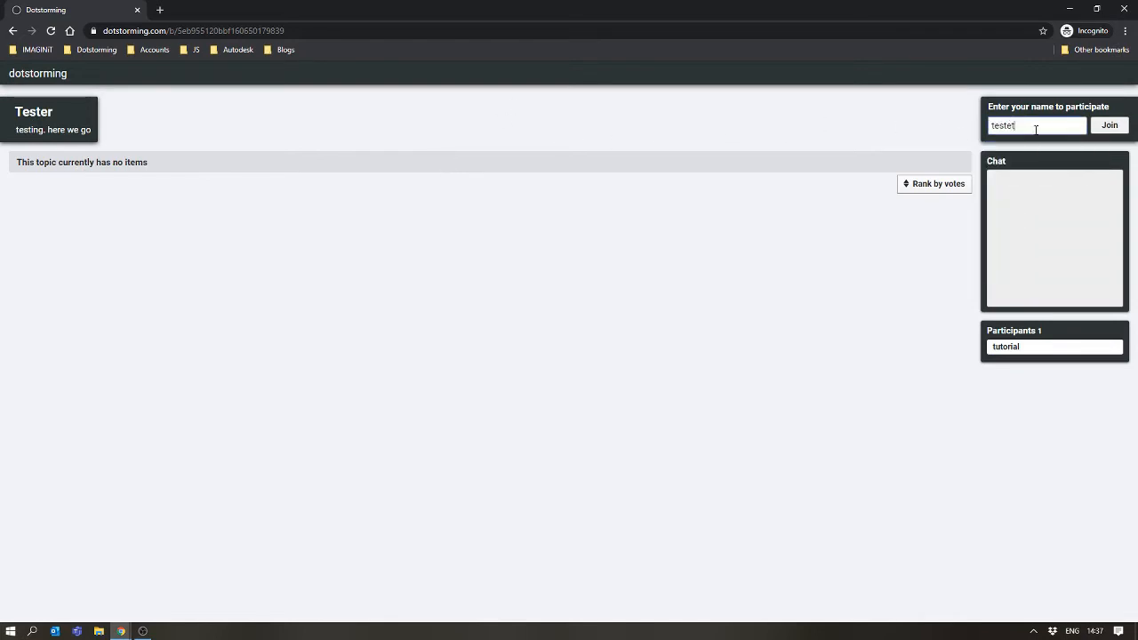
text(r)
click(1105, 130)
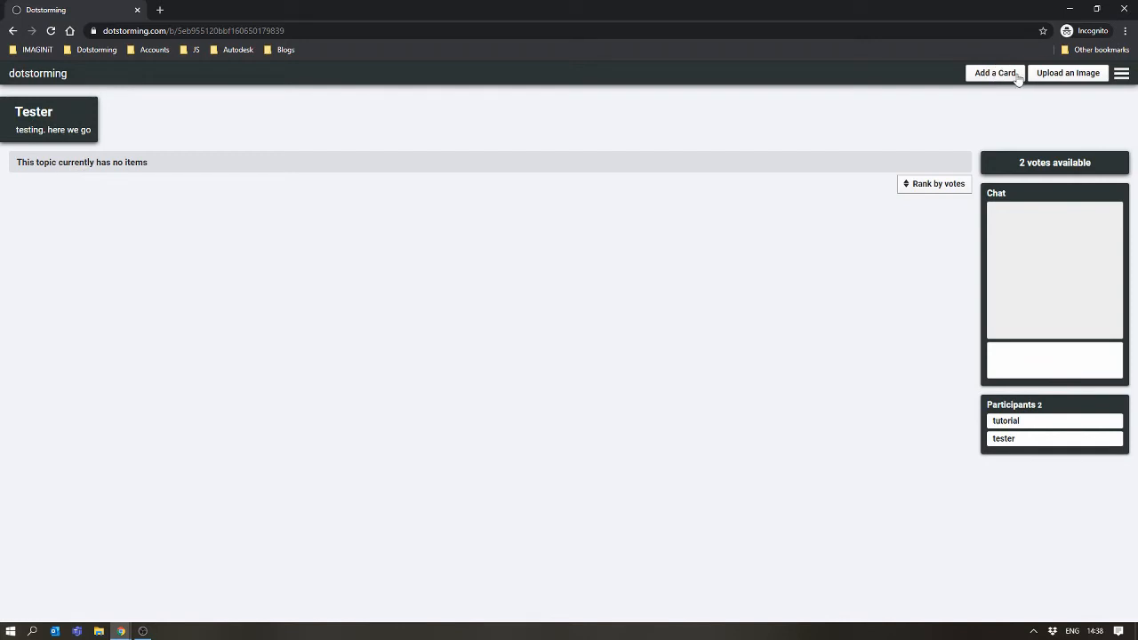
click(1095, 370)
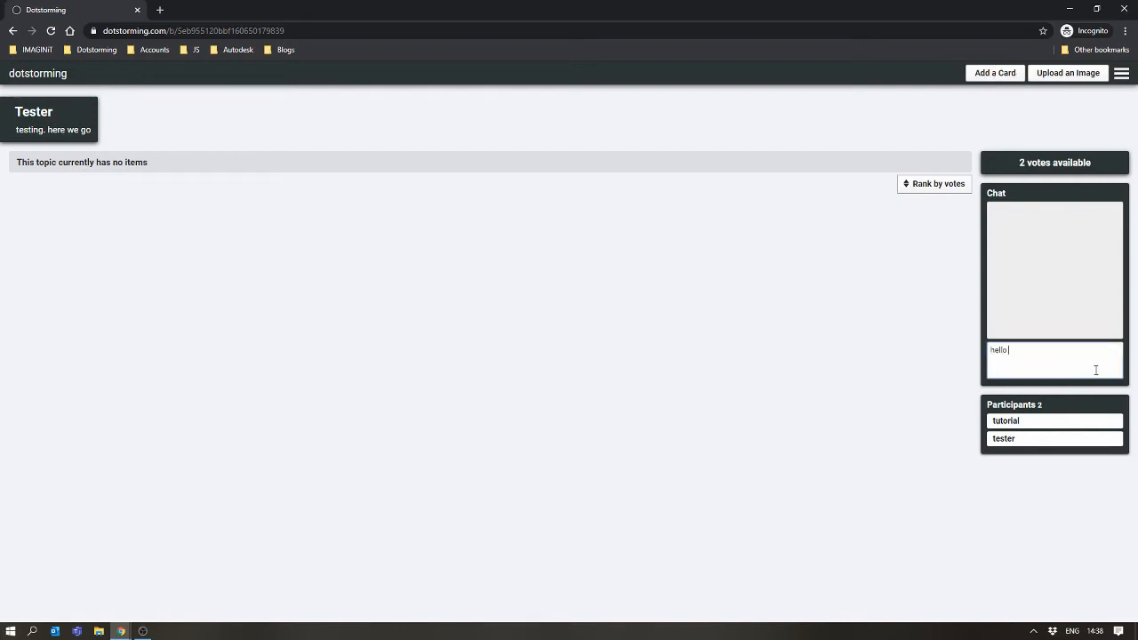
text(there)
key(Return)
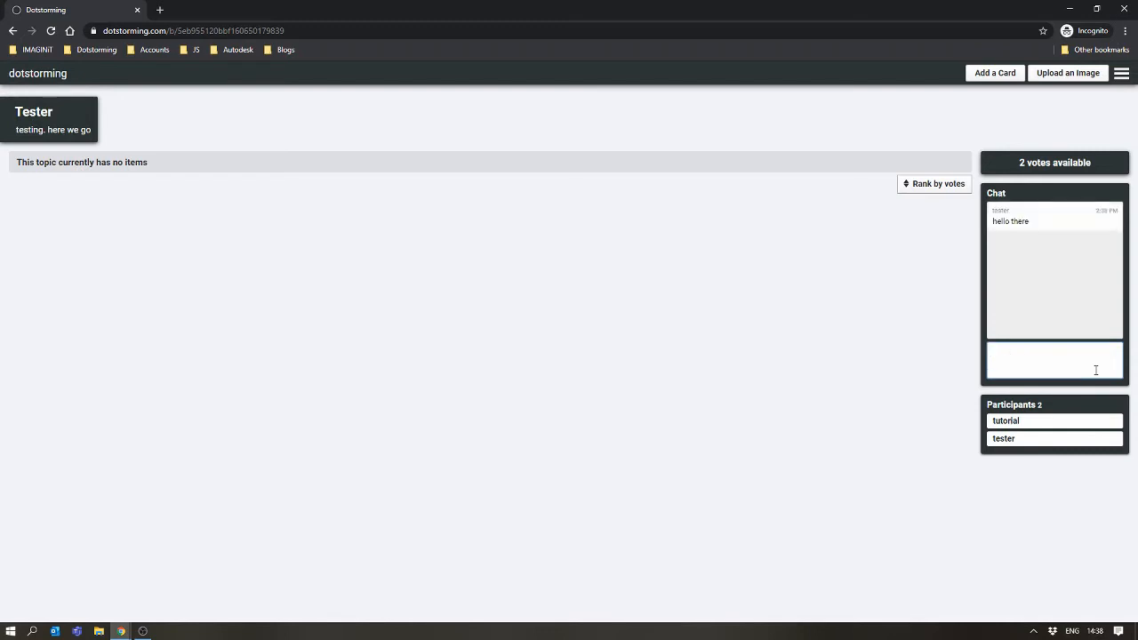
key(alt+Tab)
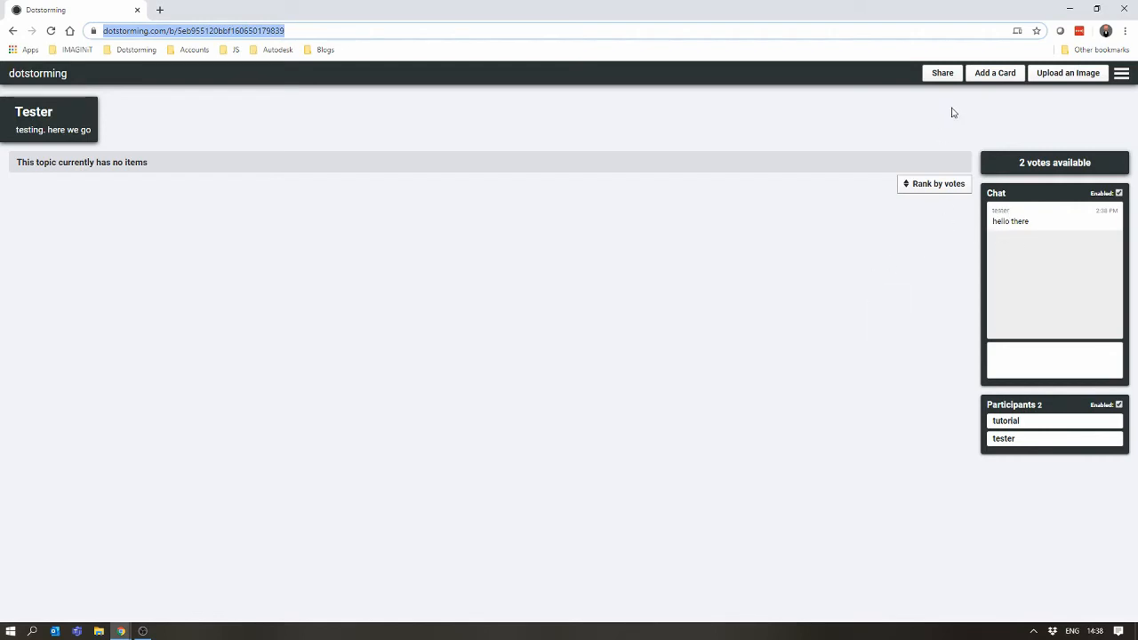
- Add two text cards, 'tester' and 'hello there', to the board
click(999, 82)
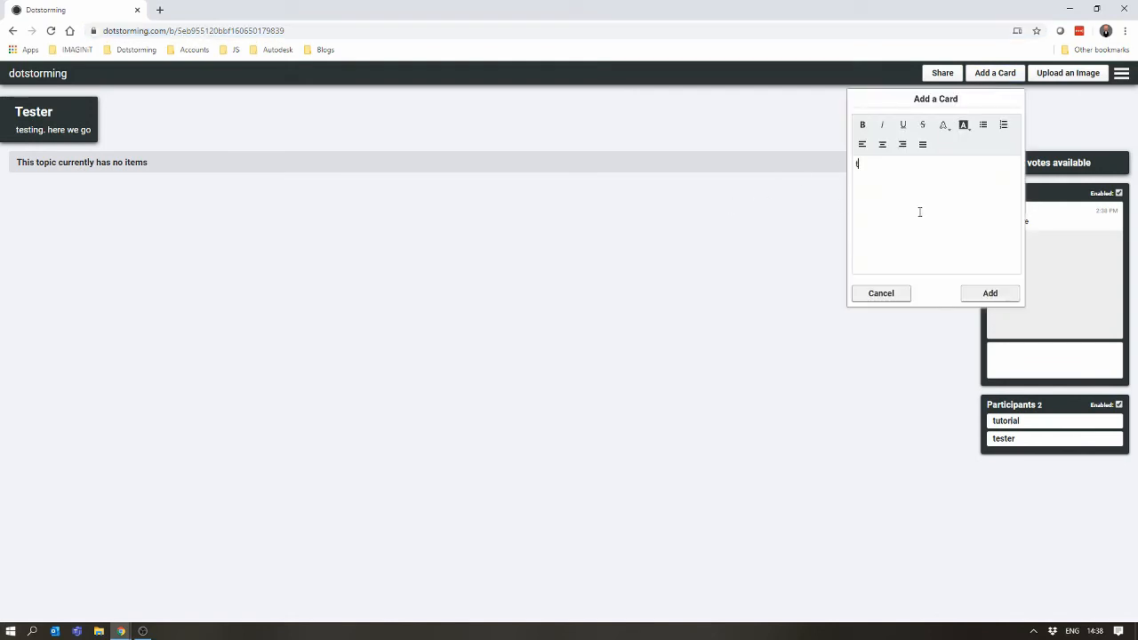
text(ester)
click(989, 293)
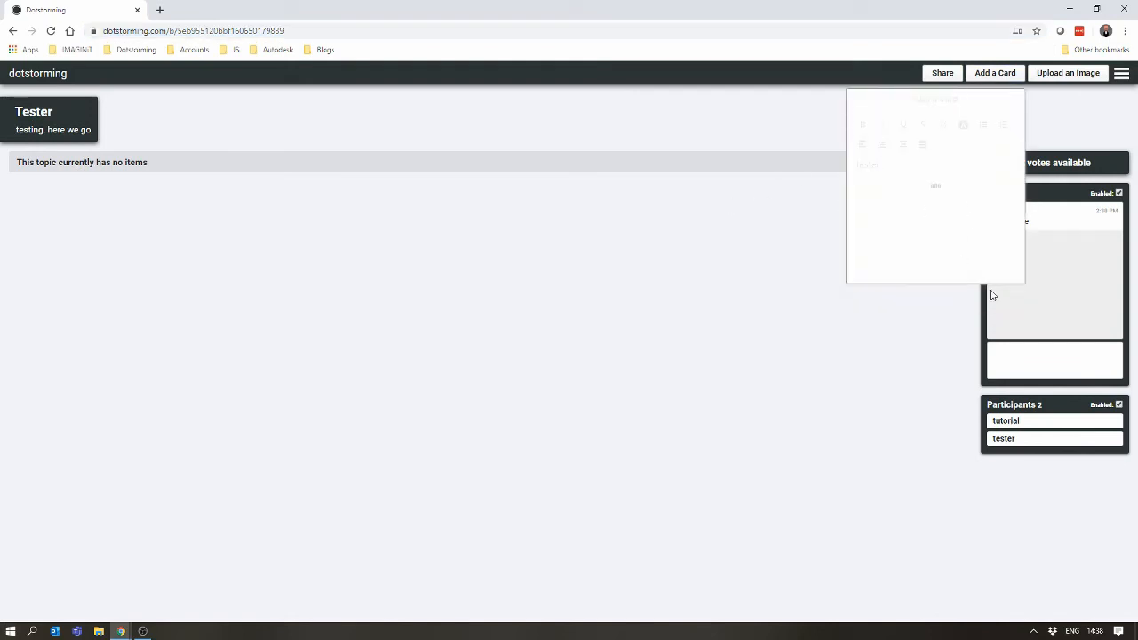
click(993, 80)
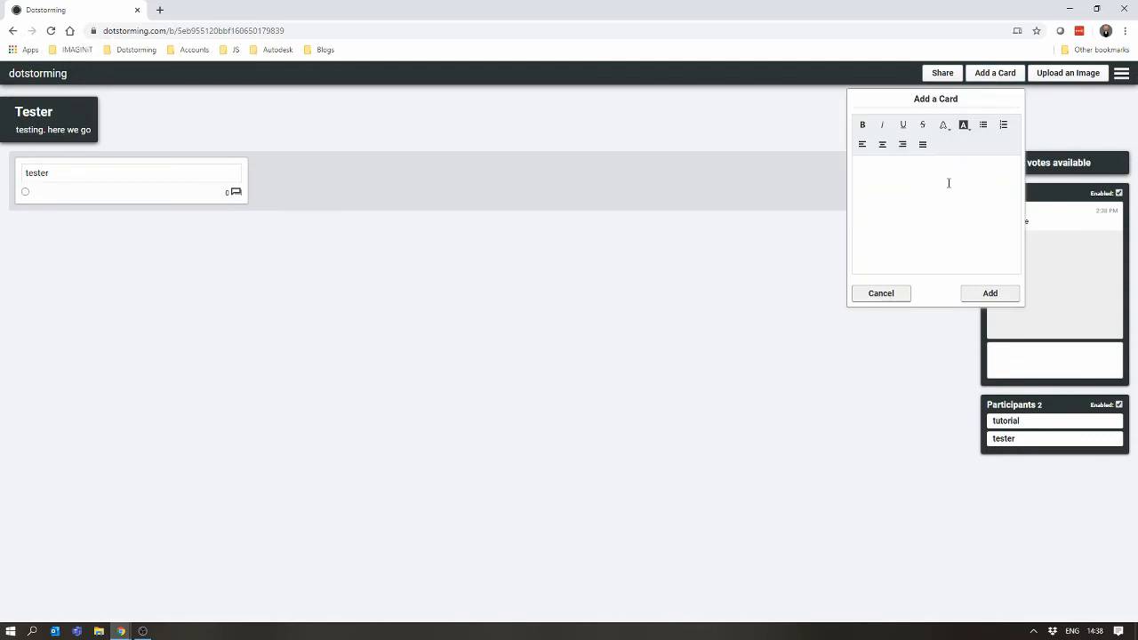
text(o there)
click(1007, 296)
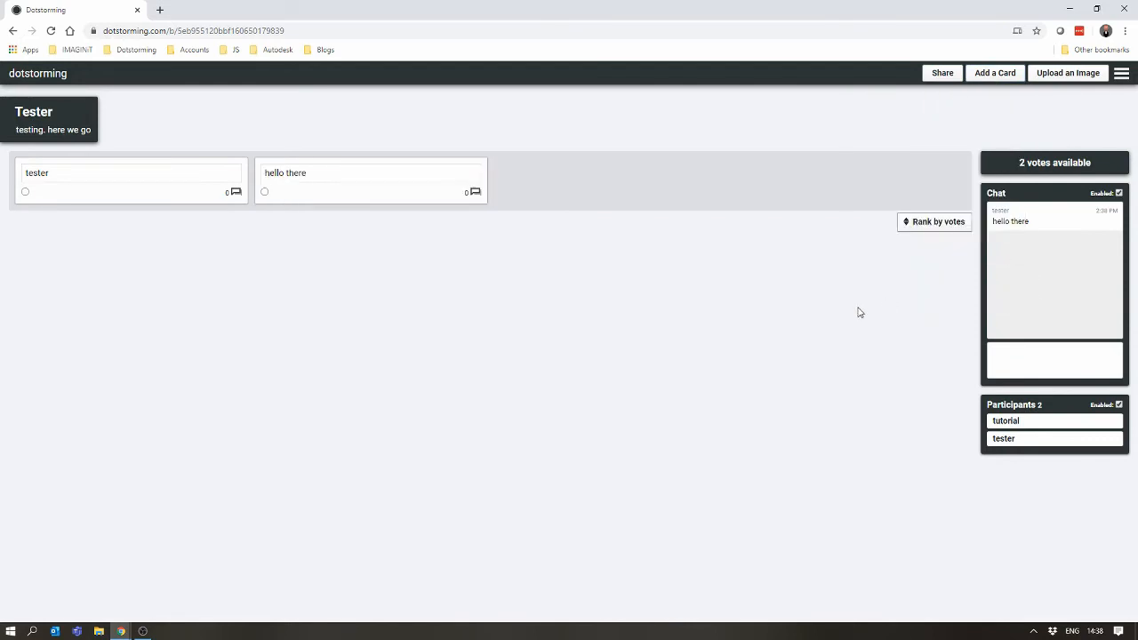
- As the guest, add a 'hello gareth' card and upload a photo card captioned 'tester'
key(alt+Tab)
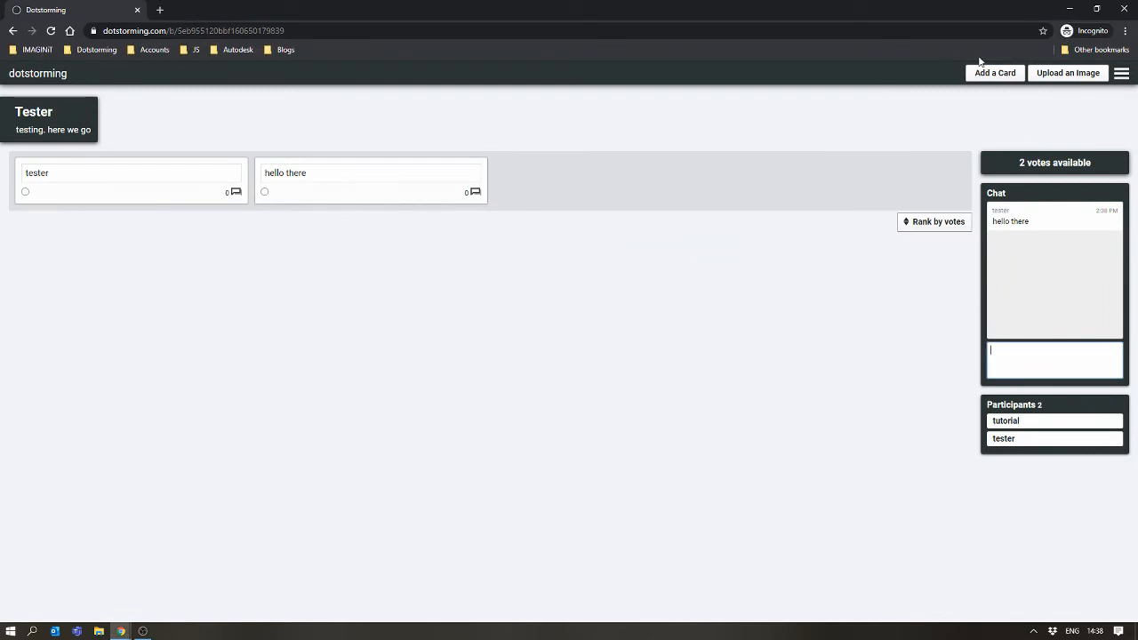
click(987, 73)
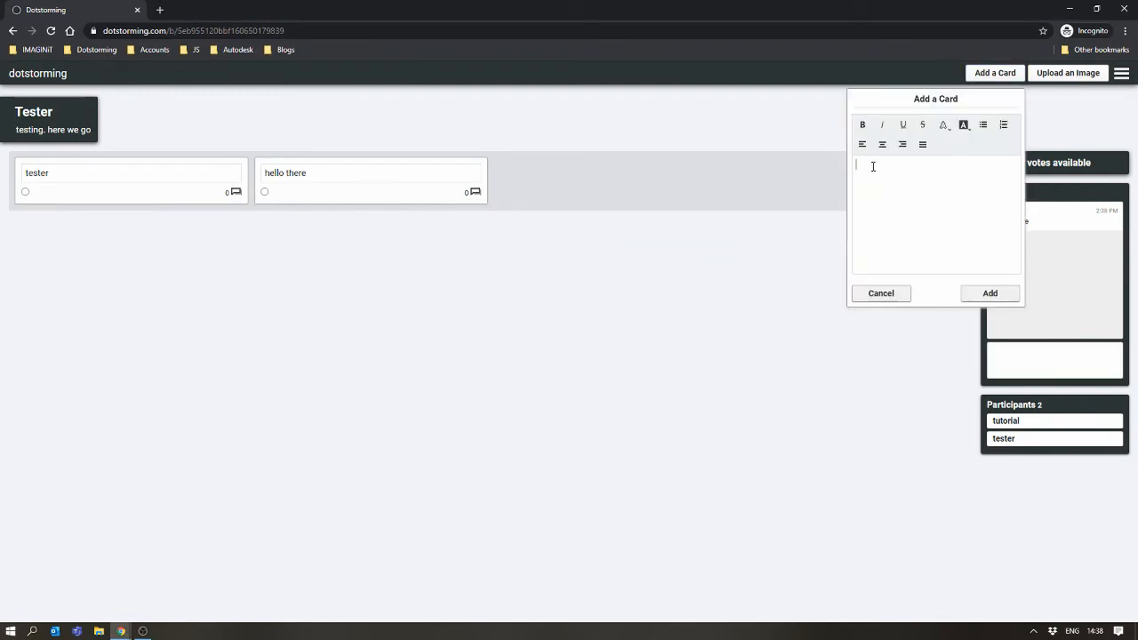
text(lo gareth)
click(977, 294)
click(1067, 73)
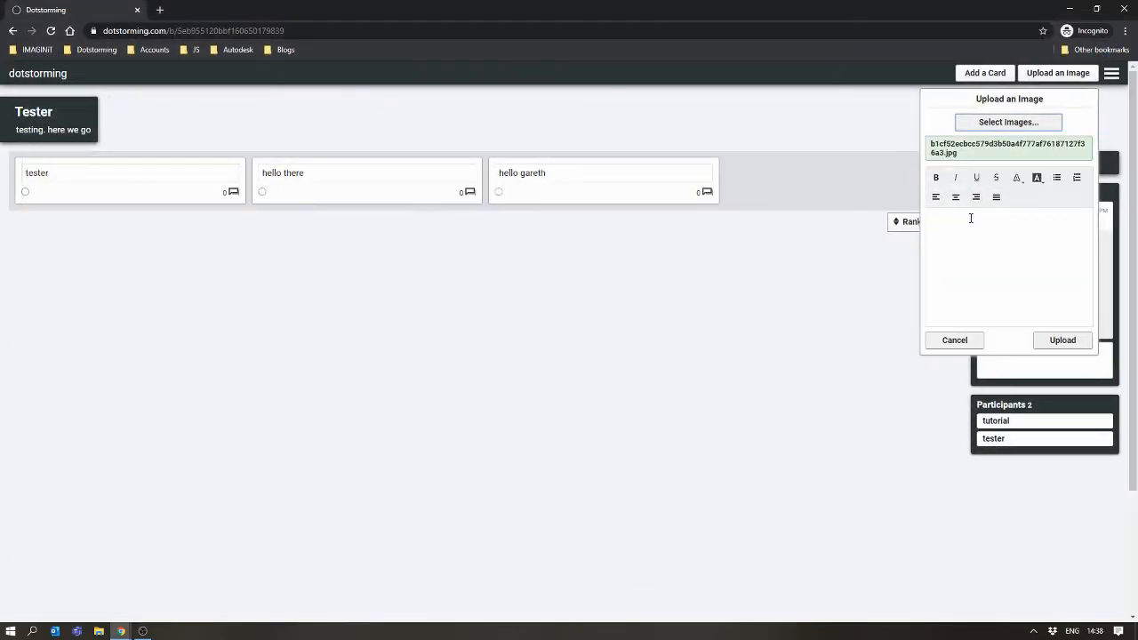
click(972, 219)
text(ster)
click(1058, 344)
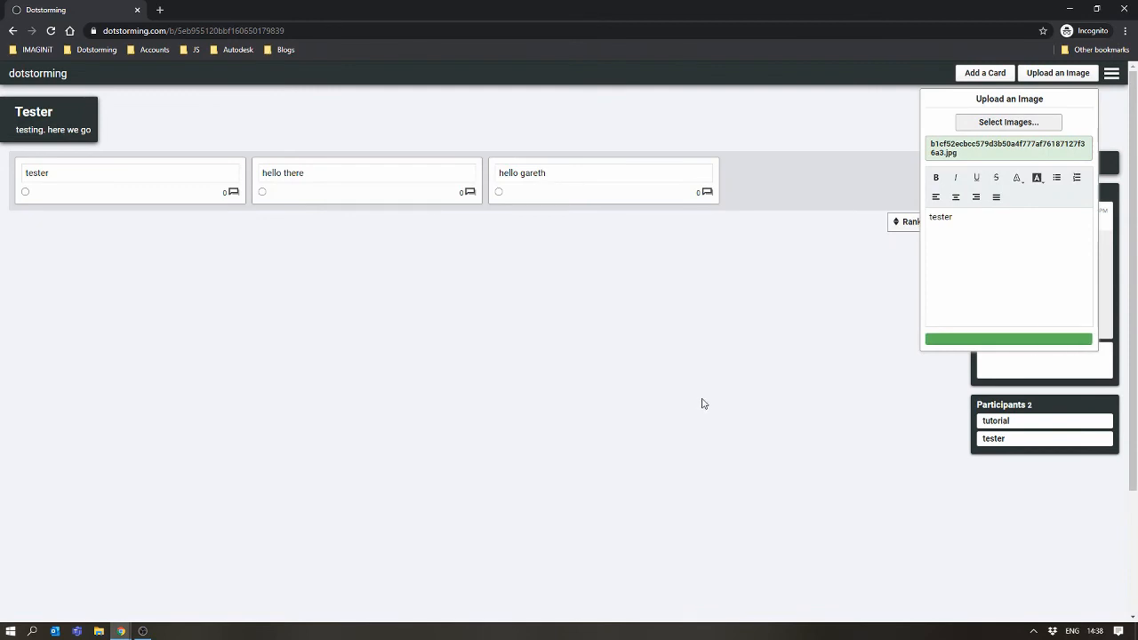
- Toggle a vote on hello gareth, vote for hello there, and give the photo card votes from the guest
key(alt+Tab)
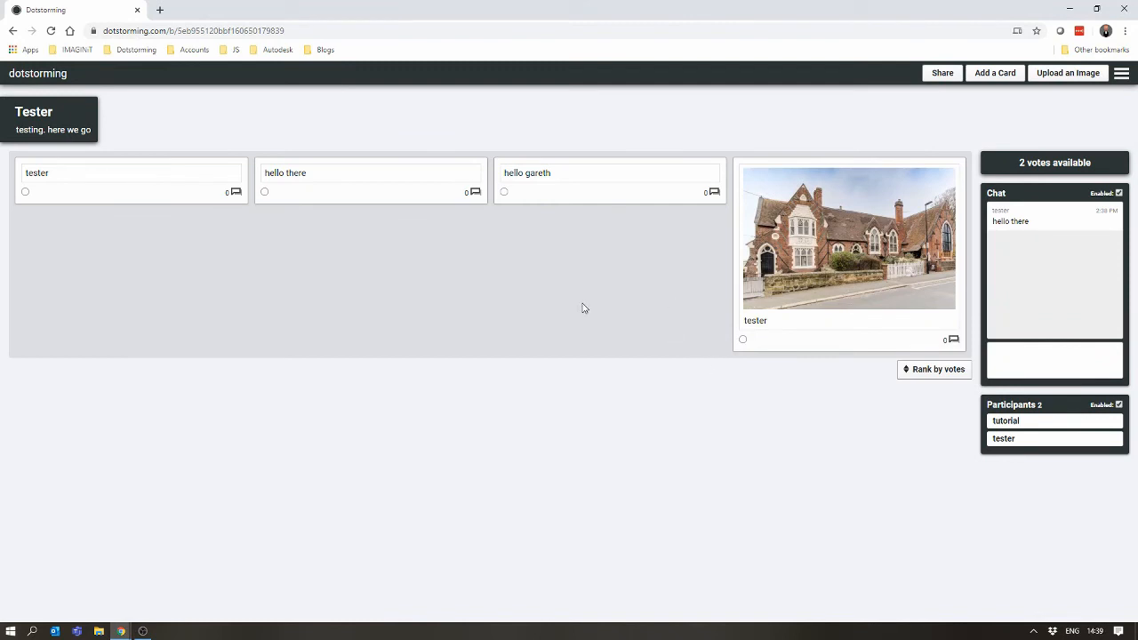
mouse_move(609, 182)
click(503, 193)
click(503, 193)
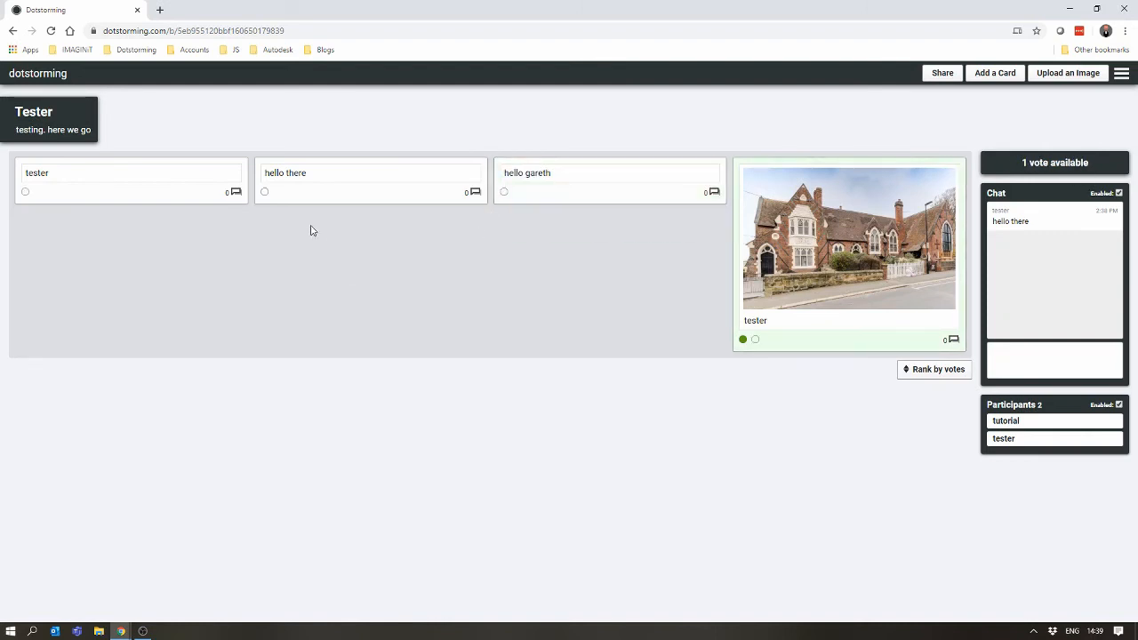
mouse_move(370, 182)
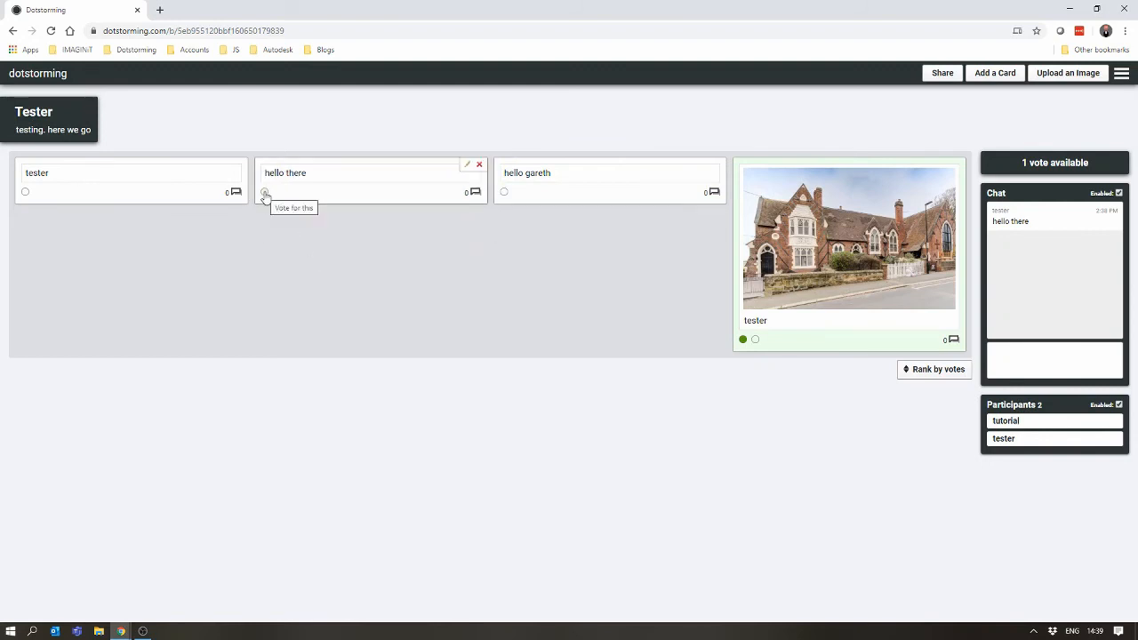
click(265, 192)
key(alt+Tab)
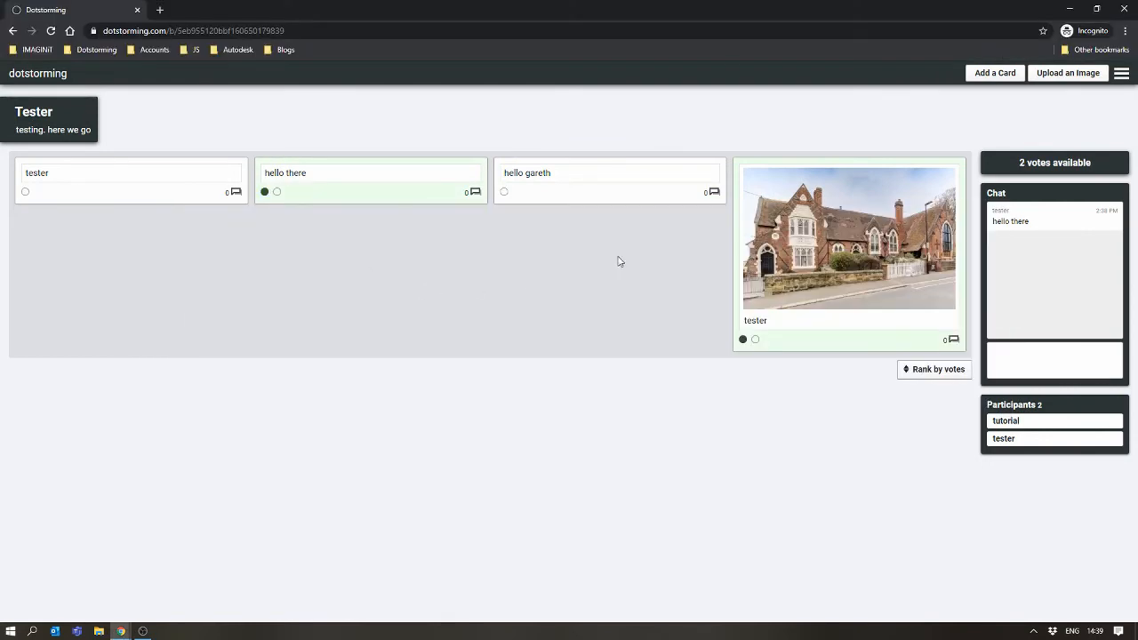
click(755, 340)
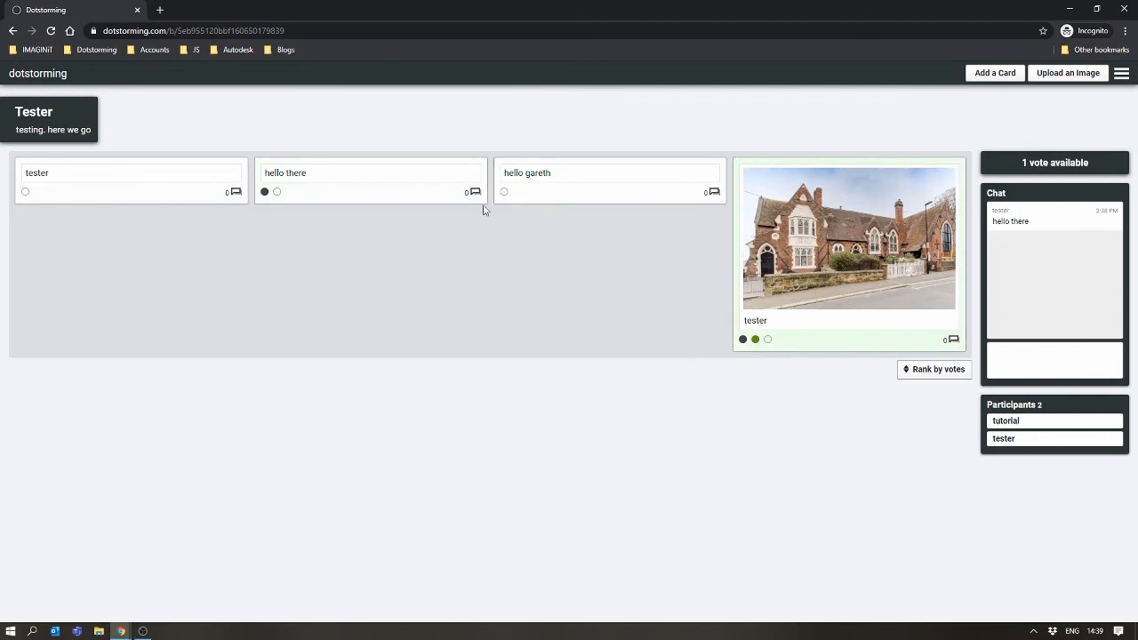
click(768, 340)
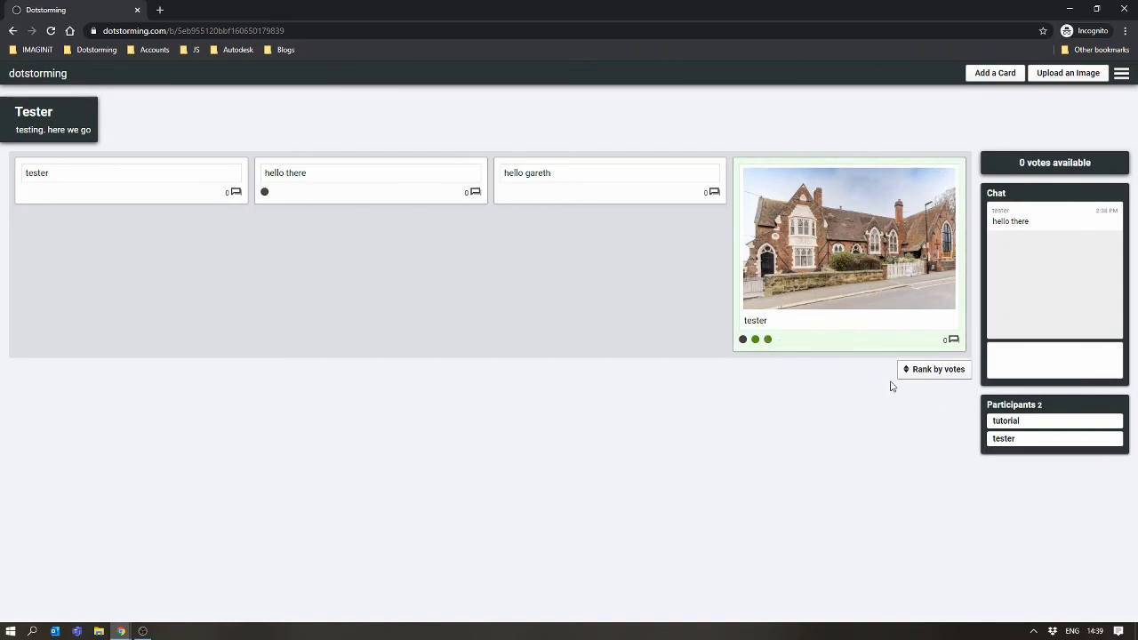
key(alt+Tab)
key(alt+Tab)
- Rank the cards by vote count in both browser windows so the photo card leads
click(919, 369)
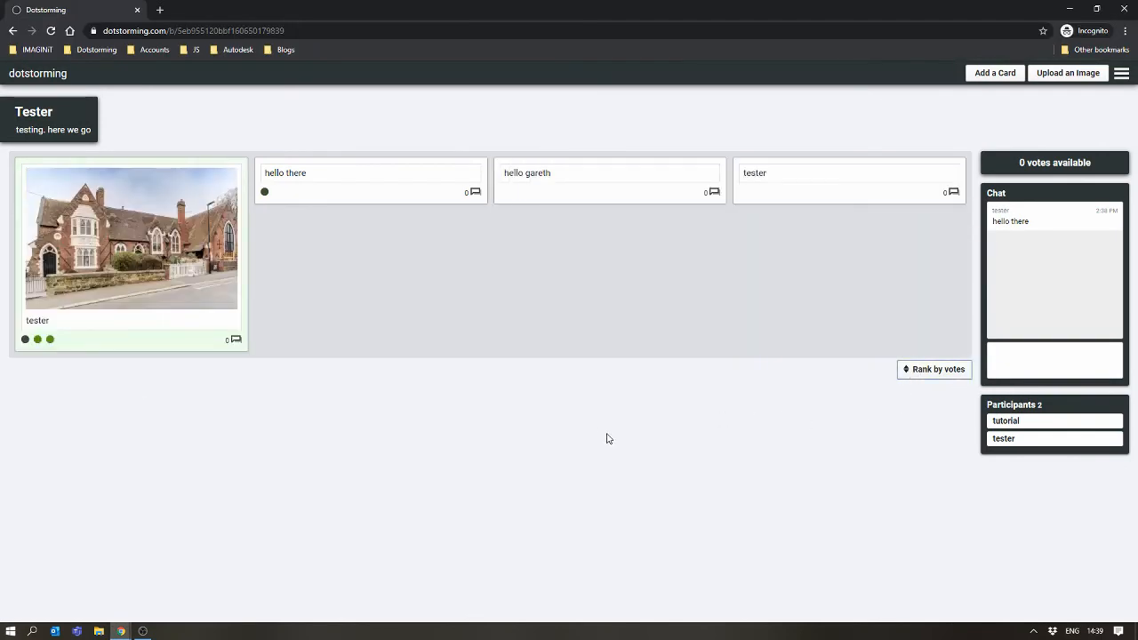
key(alt+Tab)
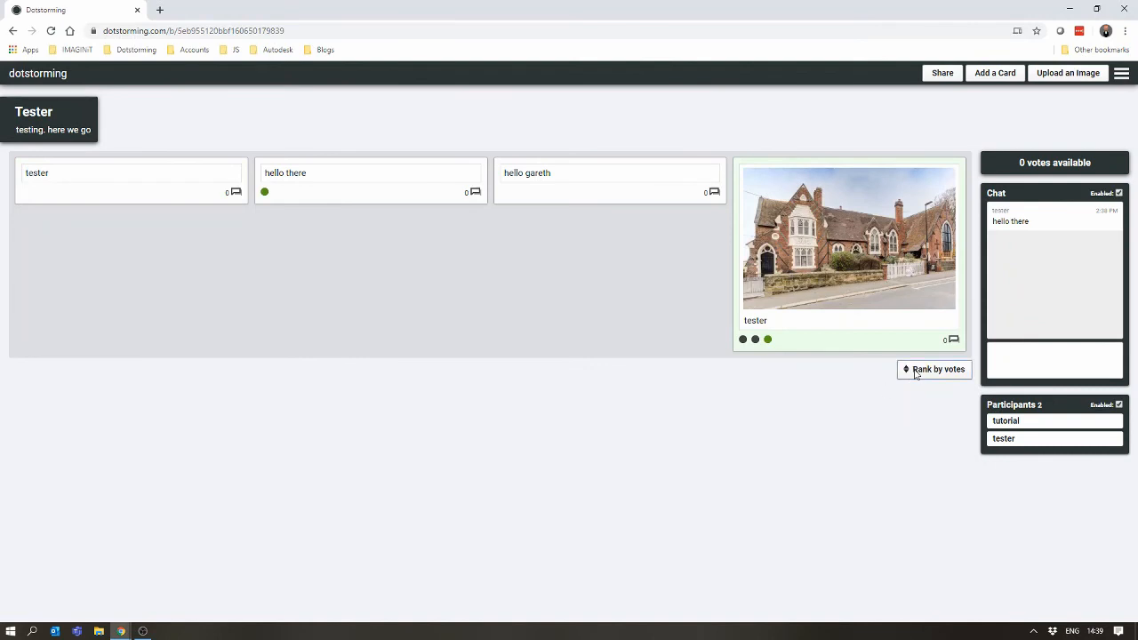
click(916, 371)
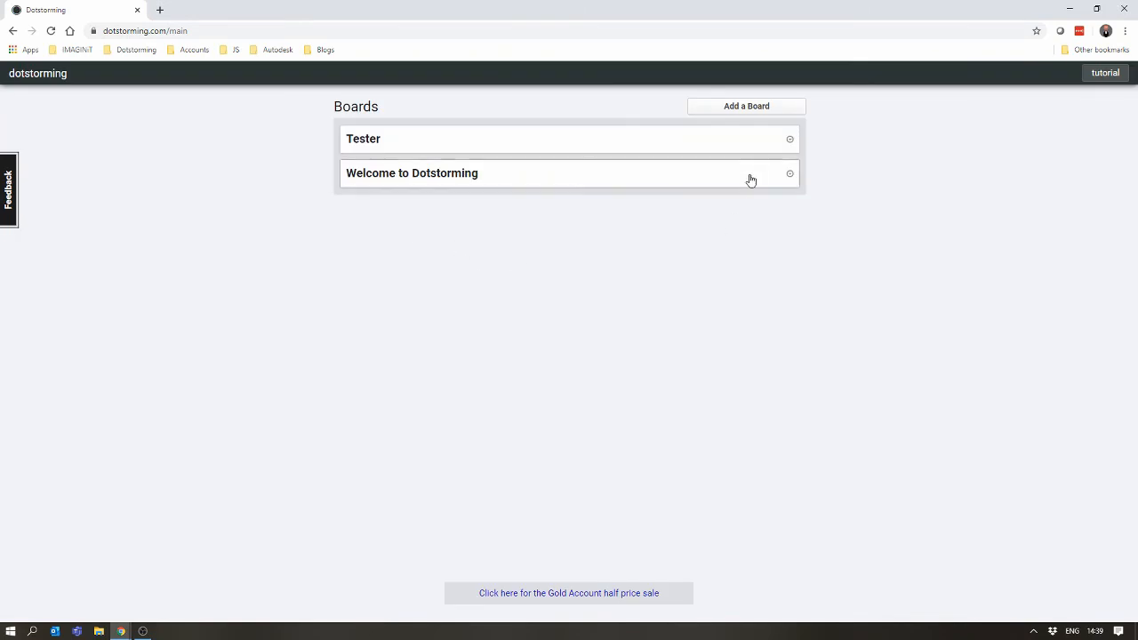
- From the Tester board's gear menu, edit its title to 'Testering', extend the description and update
click(790, 141)
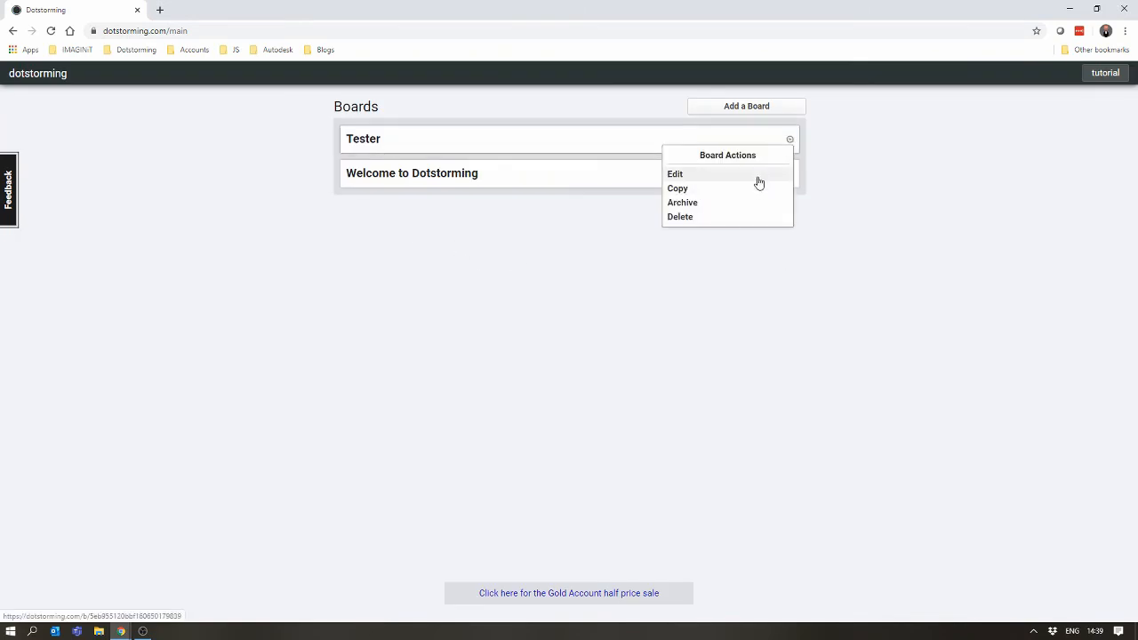
click(759, 182)
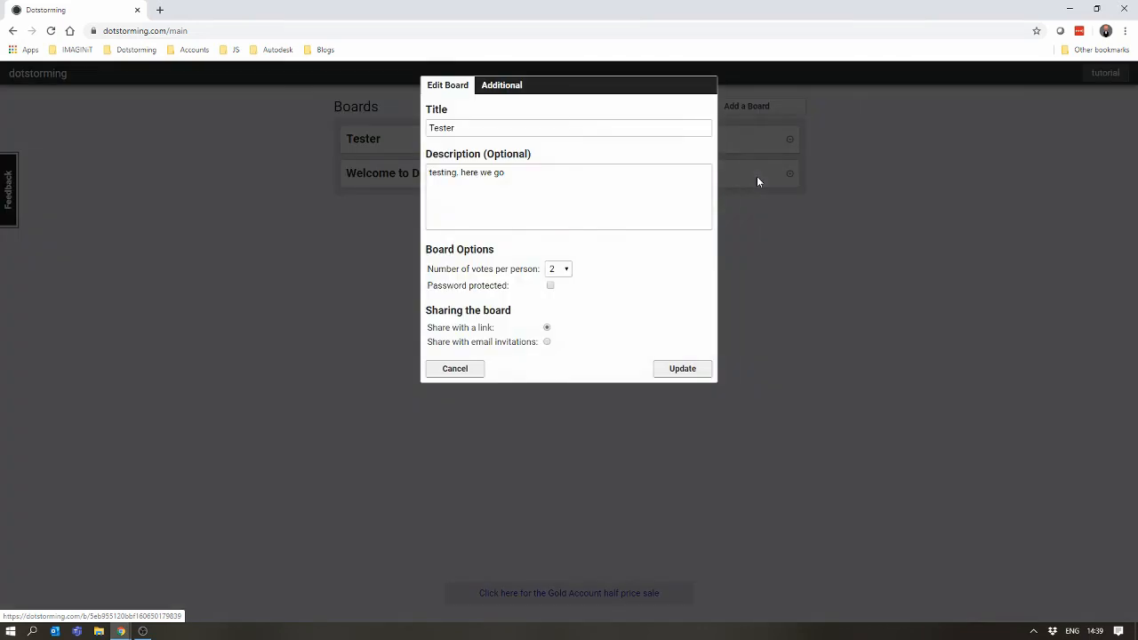
click(577, 124)
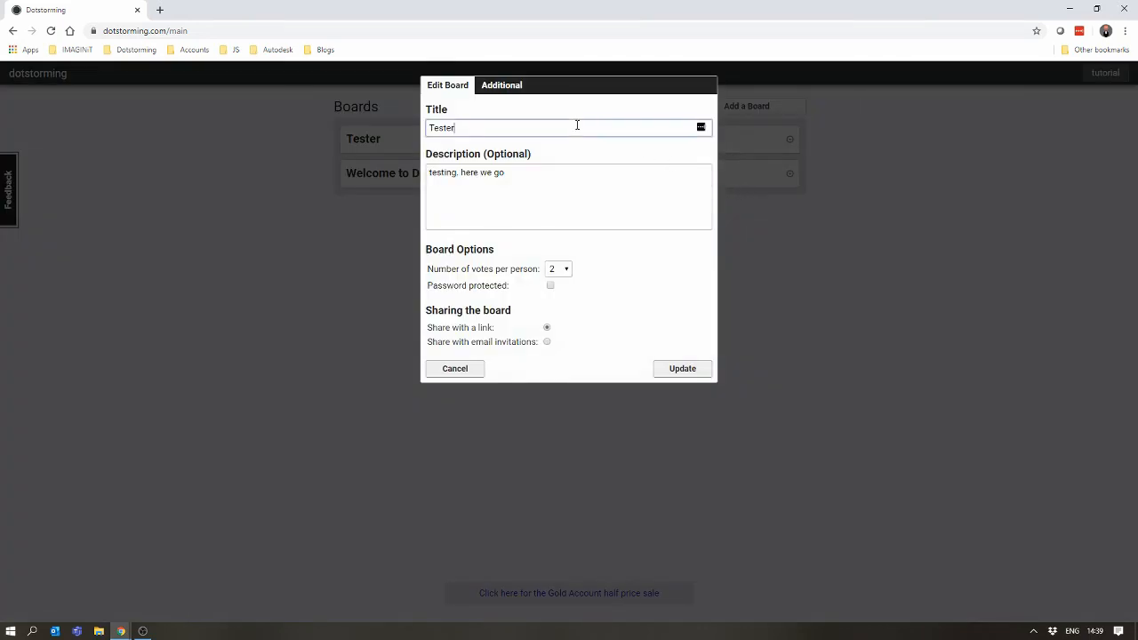
click(616, 211)
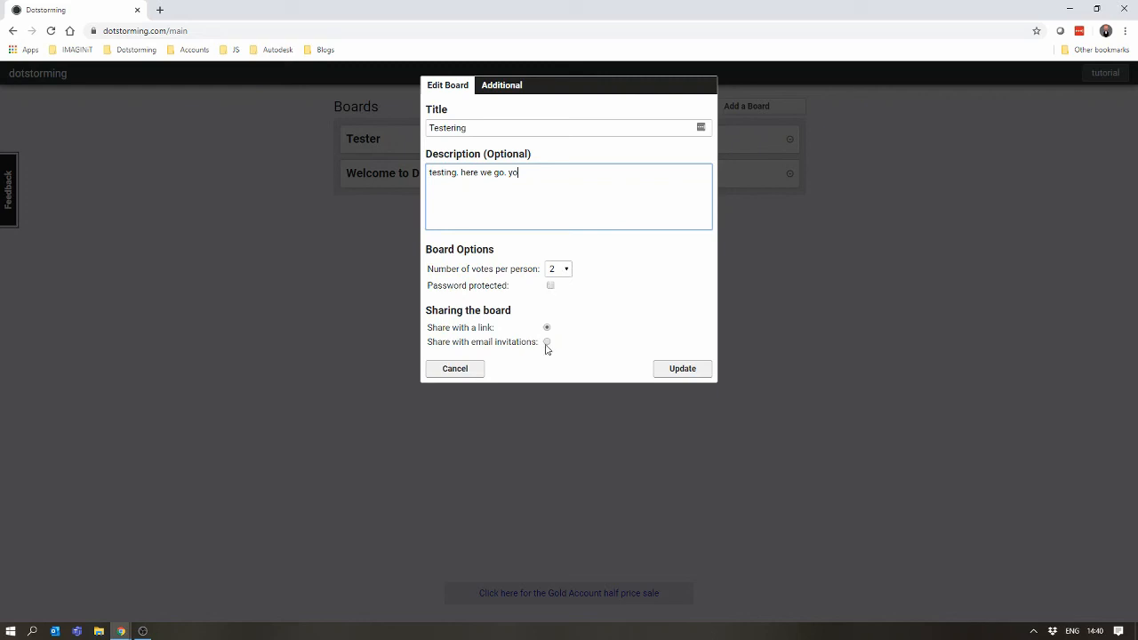
click(678, 374)
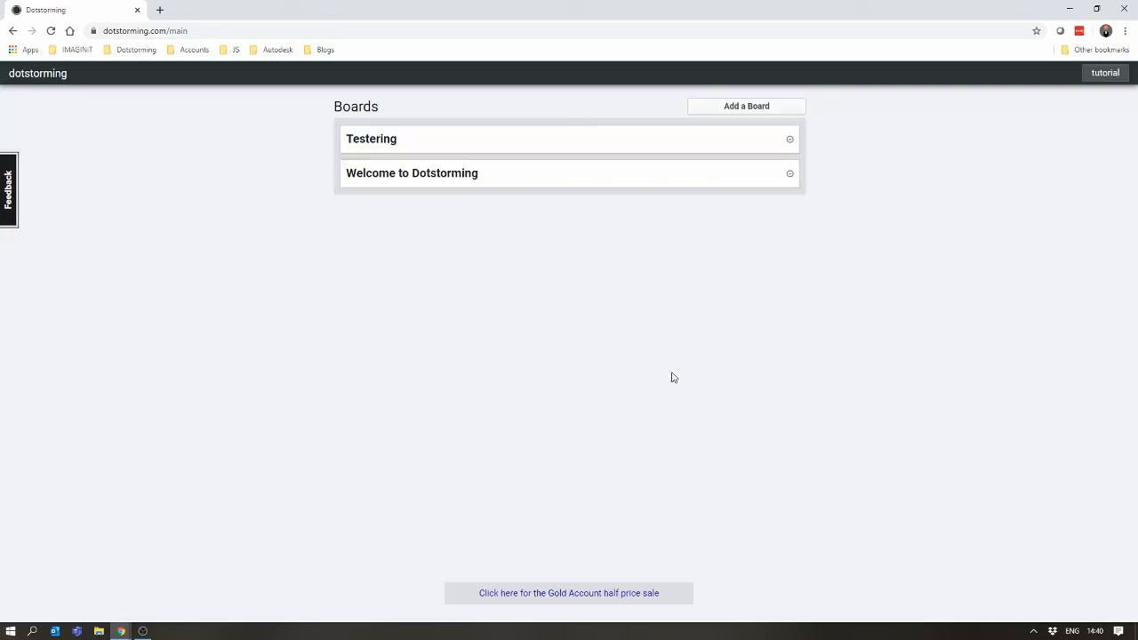